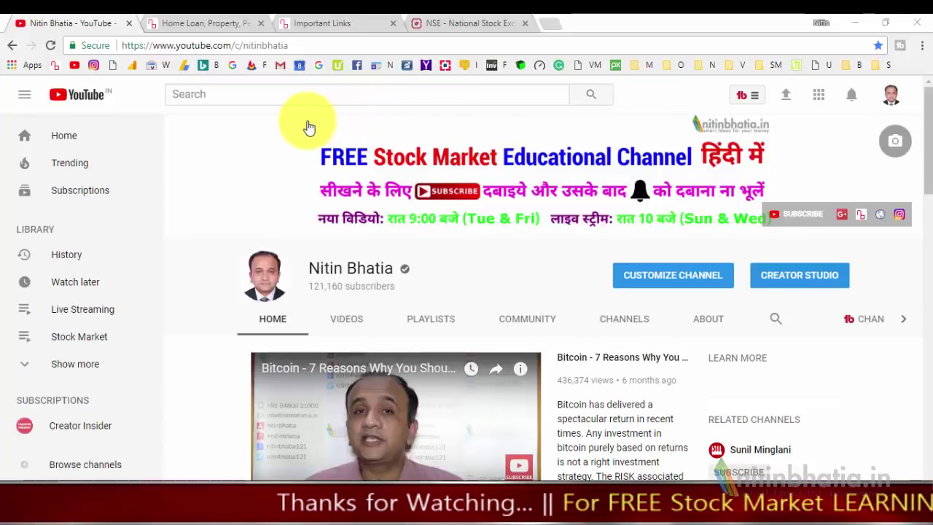
- Open NSE's All Market Reports via item 8 (Open Interest) on nitinbhatia.in's Important Links page
{"action": "scroll", "coordinate": [309, 128], "scroll_direction": "down", "scroll_amount": 4}
{"action": "scroll", "coordinate": [309, 127], "scroll_direction": "down", "scroll_amount": 4}
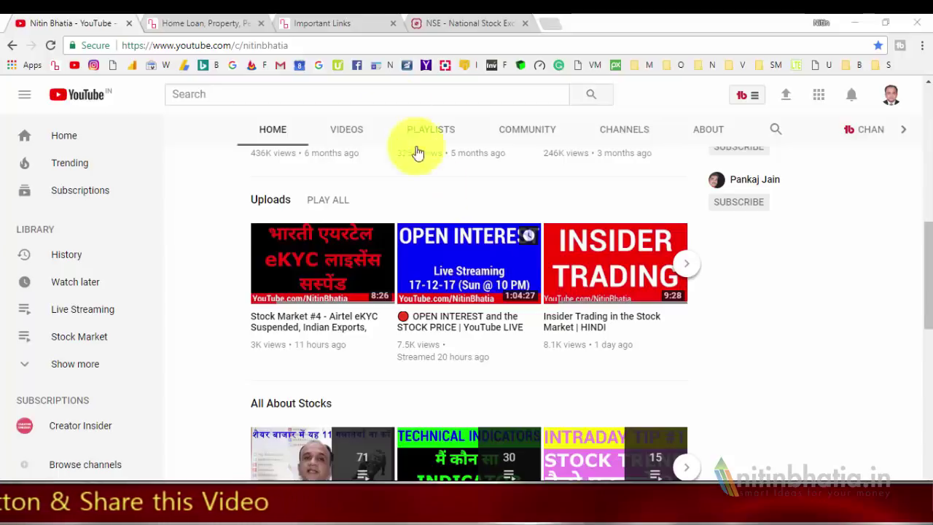
{"action": "left_click", "coordinate": [212, 24]}
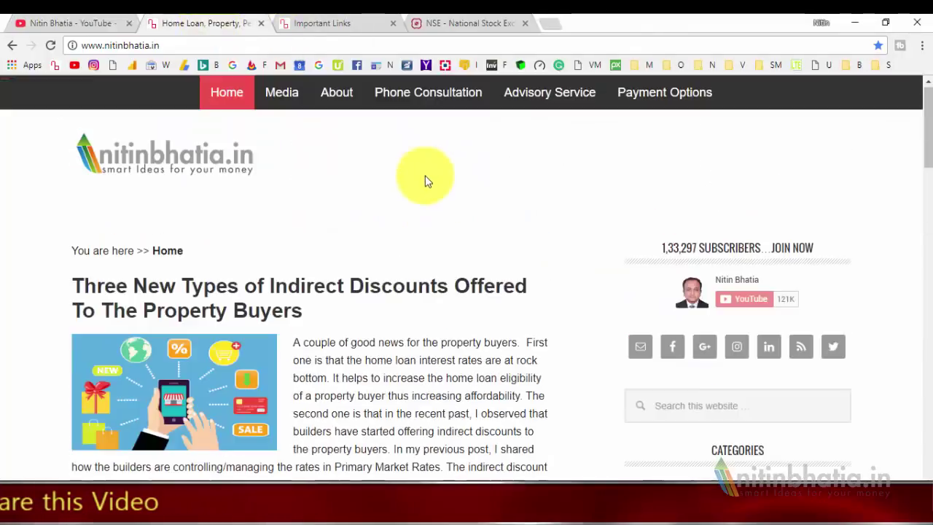
{"action": "scroll", "coordinate": [446, 248], "scroll_direction": "down", "scroll_amount": 3}
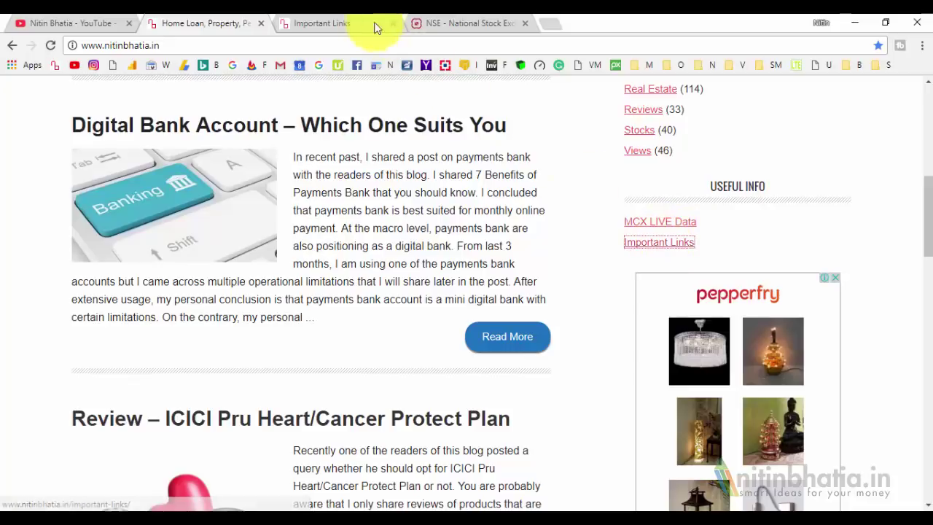
{"action": "left_click", "coordinate": [344, 22]}
{"action": "scroll", "coordinate": [456, 189], "scroll_direction": "up", "scroll_amount": 2}
{"action": "scroll", "coordinate": [457, 191], "scroll_direction": "up", "scroll_amount": 3}
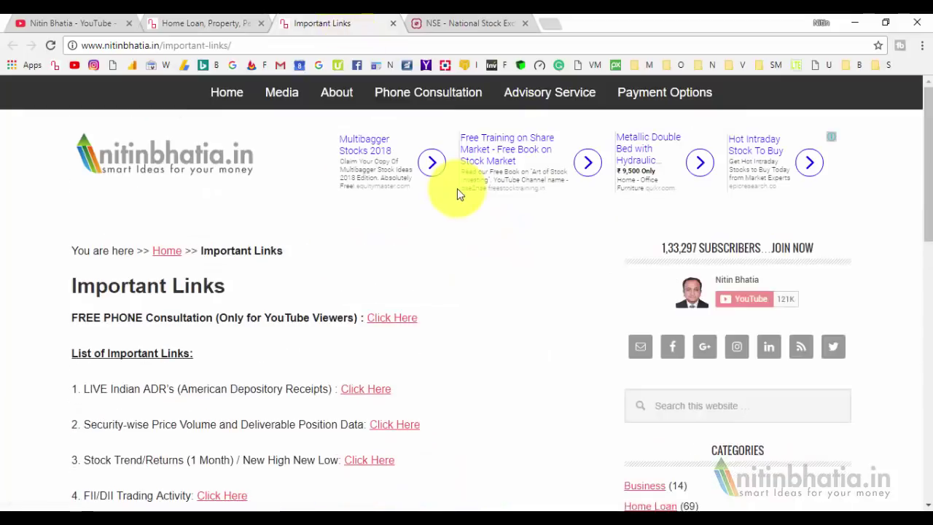
{"action": "scroll", "coordinate": [451, 191], "scroll_direction": "down", "scroll_amount": 5}
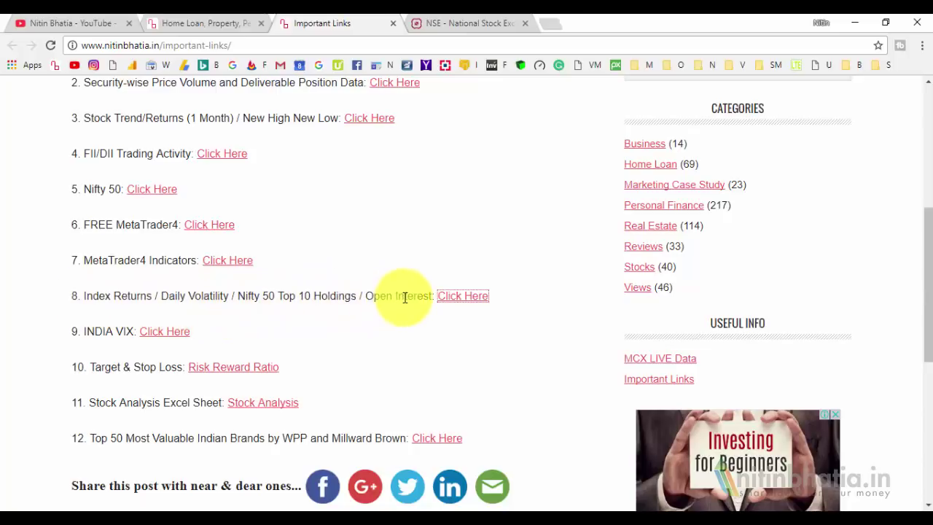
{"action": "left_click", "coordinate": [461, 297]}
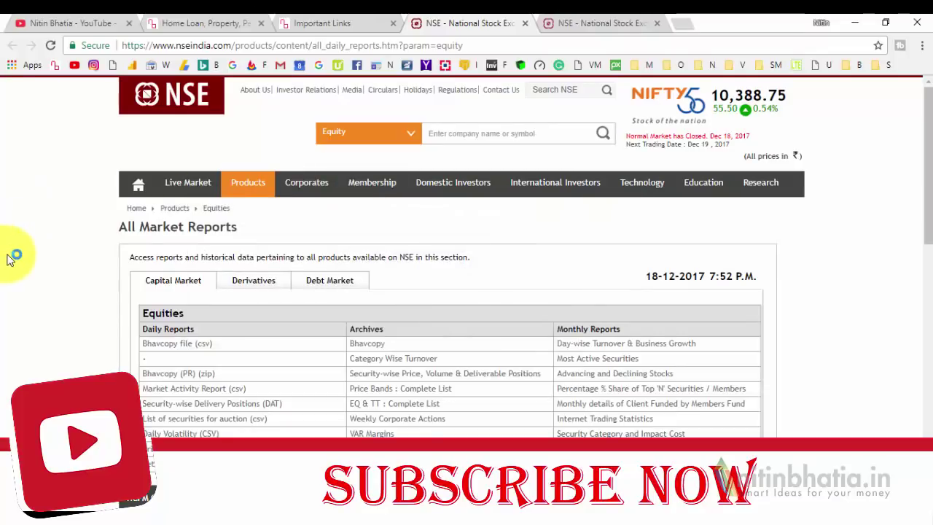
- Show the Derivatives tab's Equity Derivatives reports, cancelling the Bhavcopy (csv) download
{"action": "scroll", "coordinate": [10, 257], "scroll_direction": "down", "scroll_amount": 2}
{"action": "scroll", "coordinate": [209, 172], "scroll_direction": "up", "scroll_amount": 2}
{"action": "mouse_move", "coordinate": [314, 186]}
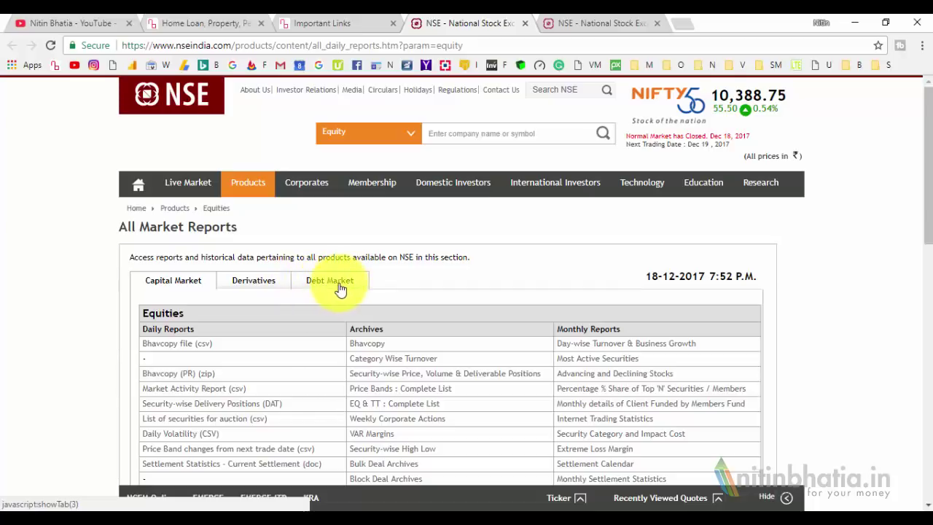
{"action": "left_click", "coordinate": [261, 284]}
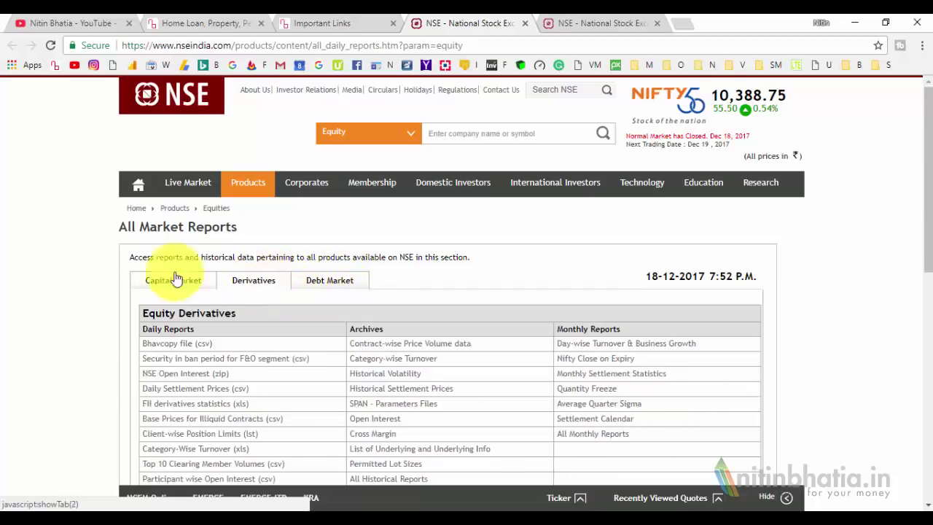
{"action": "scroll", "coordinate": [60, 266], "scroll_direction": "down", "scroll_amount": 1}
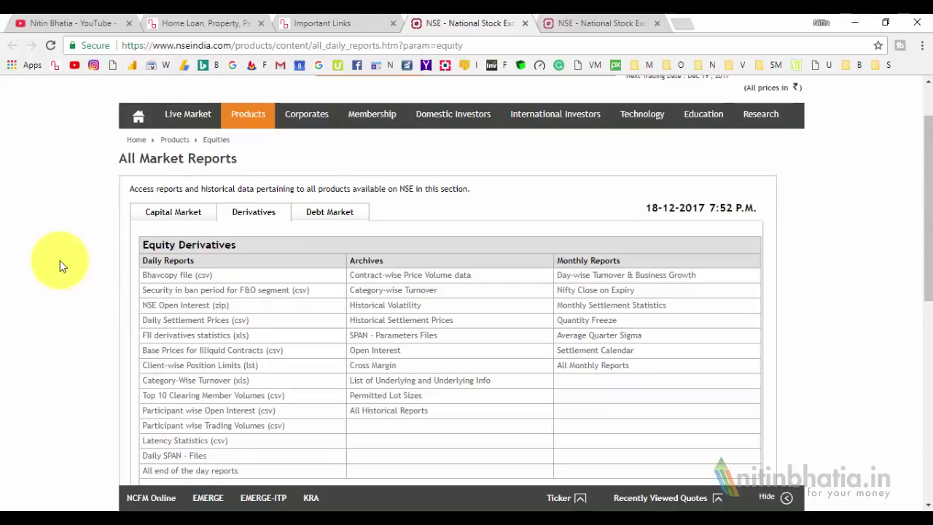
{"action": "left_click", "coordinate": [169, 279]}
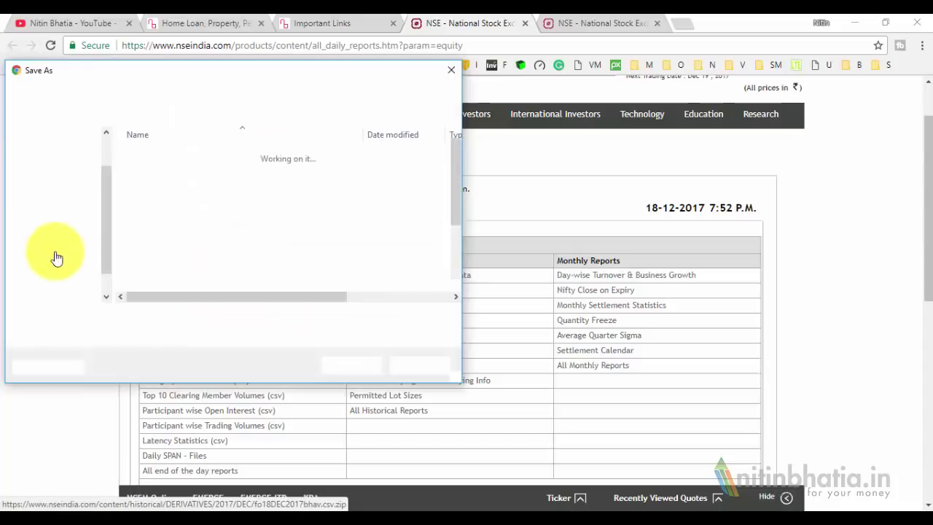
{"action": "left_click", "coordinate": [421, 368]}
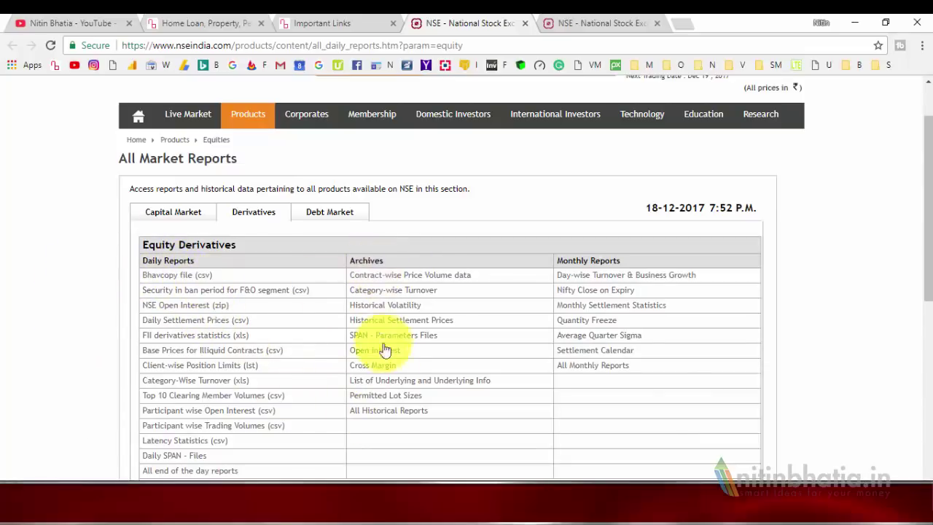
- In All Historical Reports, select the Bhavcopy report and pick its date to get fo18DEC2017bhav.csv
{"action": "left_click", "coordinate": [410, 414]}
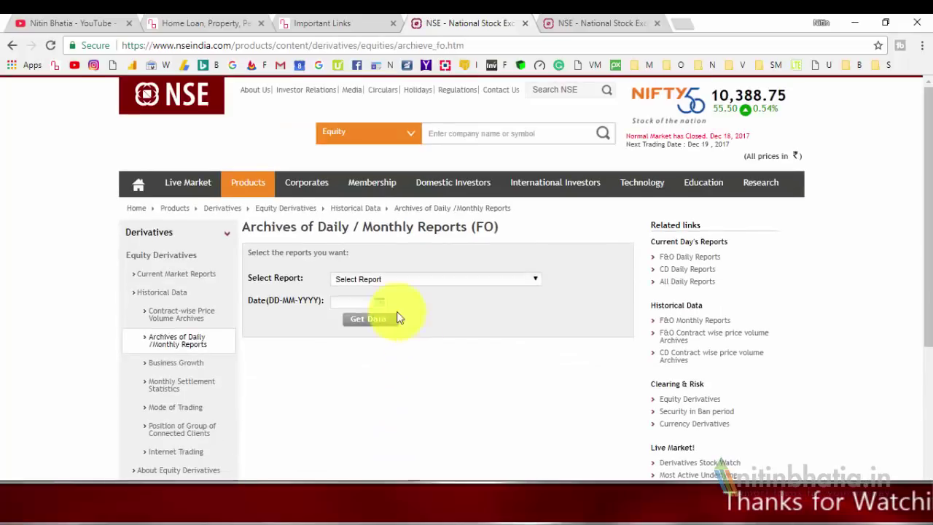
{"action": "left_click", "coordinate": [408, 281]}
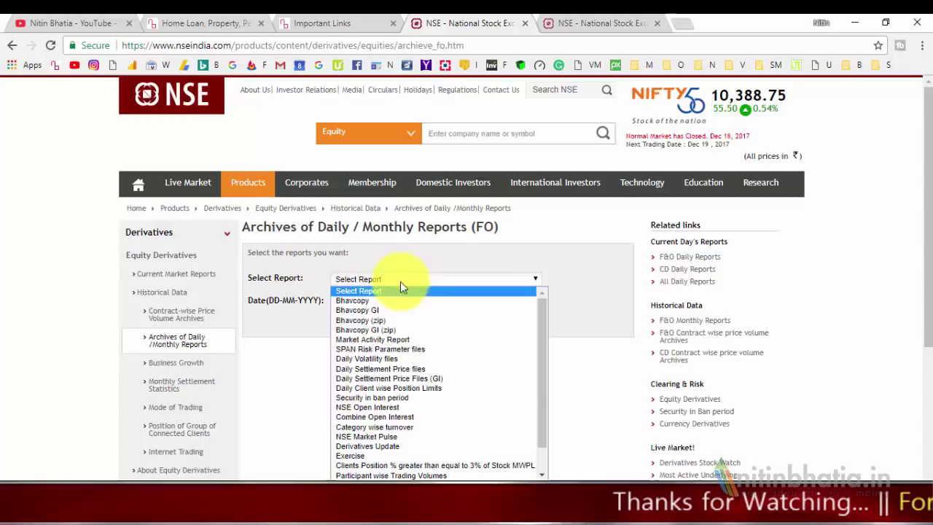
{"action": "left_click", "coordinate": [373, 306]}
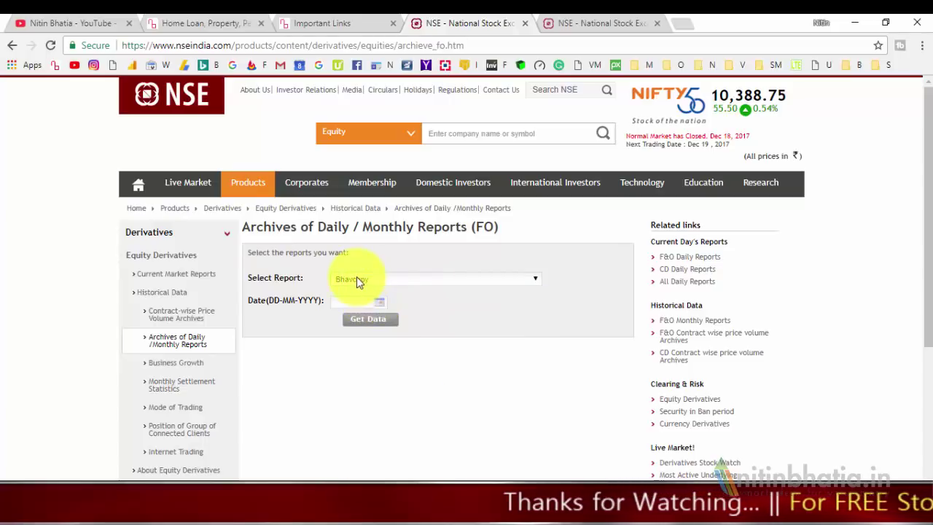
{"action": "left_click", "coordinate": [379, 303]}
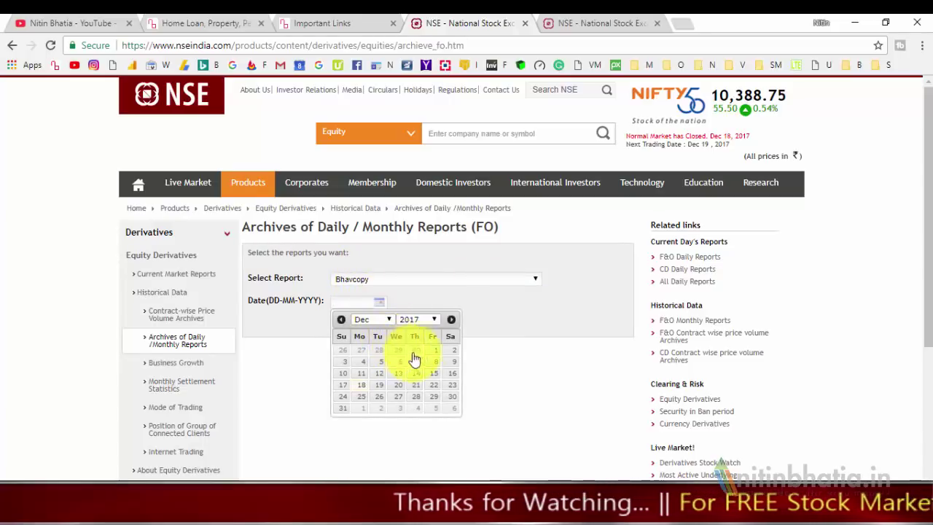
{"action": "left_click", "coordinate": [341, 319]}
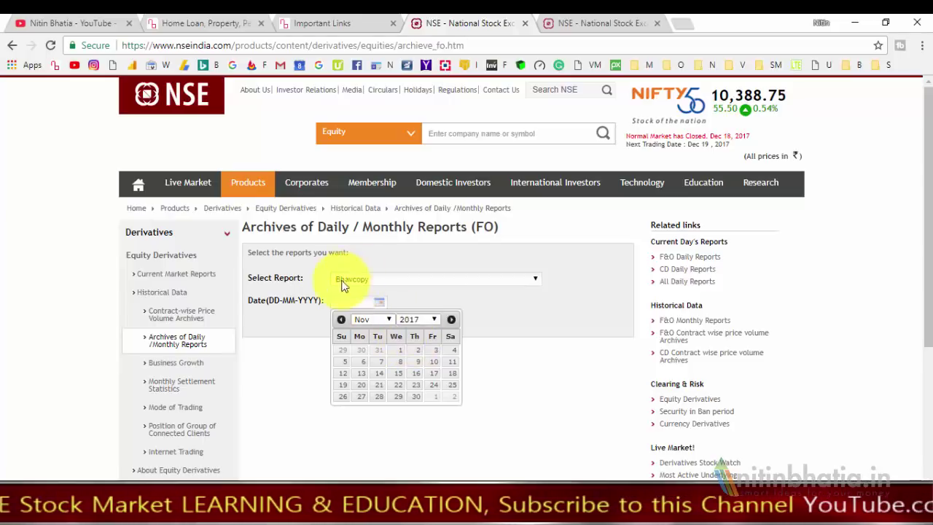
{"action": "mouse_move", "coordinate": [354, 219]}
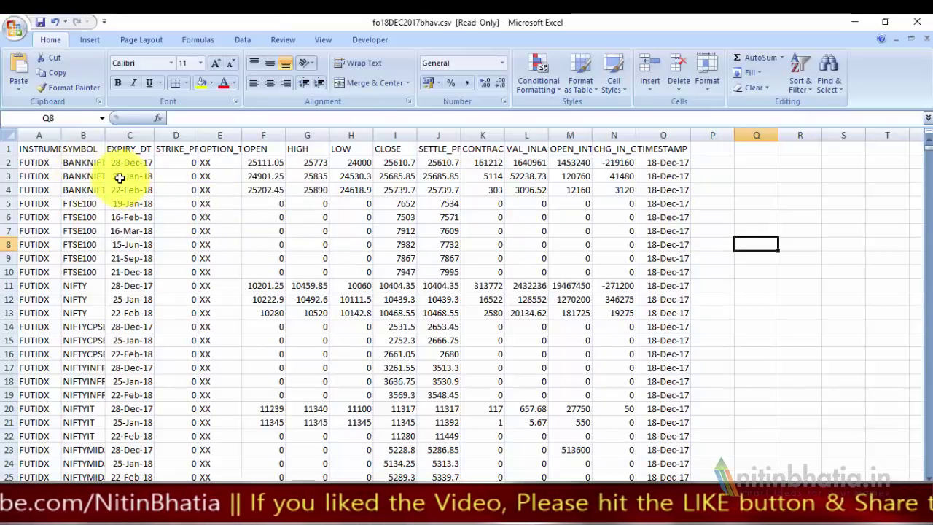
- Turn on AutoFilter and untick FUTSTK under INSTRUMENT, leaving 41978 of 42609 records shown
{"action": "left_click", "coordinate": [31, 148]}
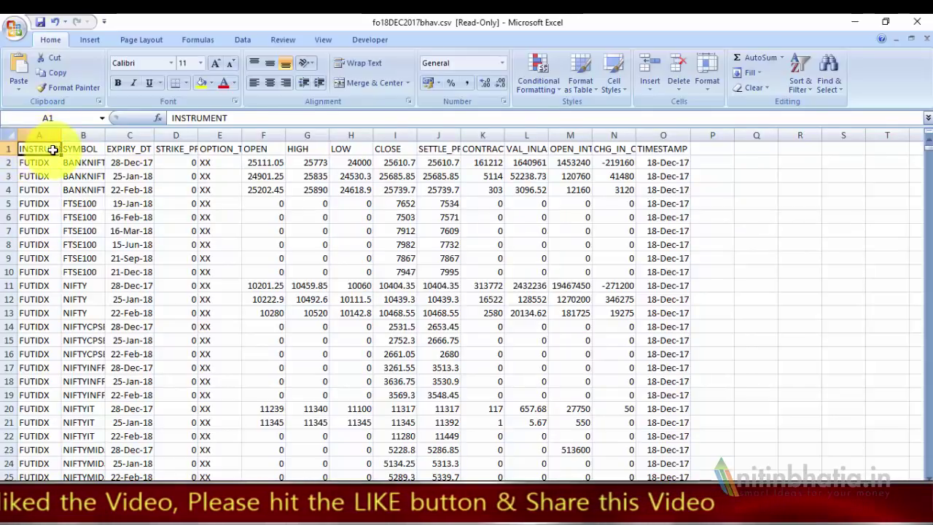
{"action": "left_click", "coordinate": [244, 40]}
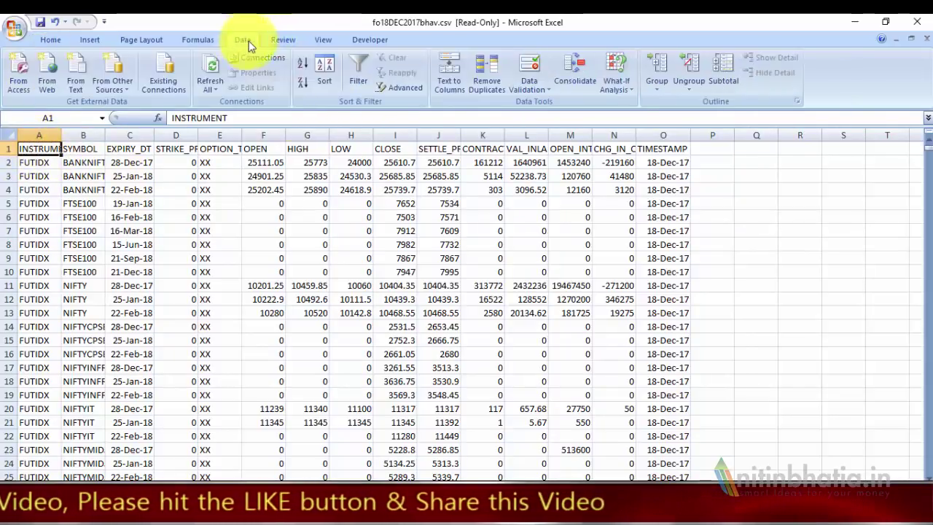
{"action": "left_click", "coordinate": [356, 71]}
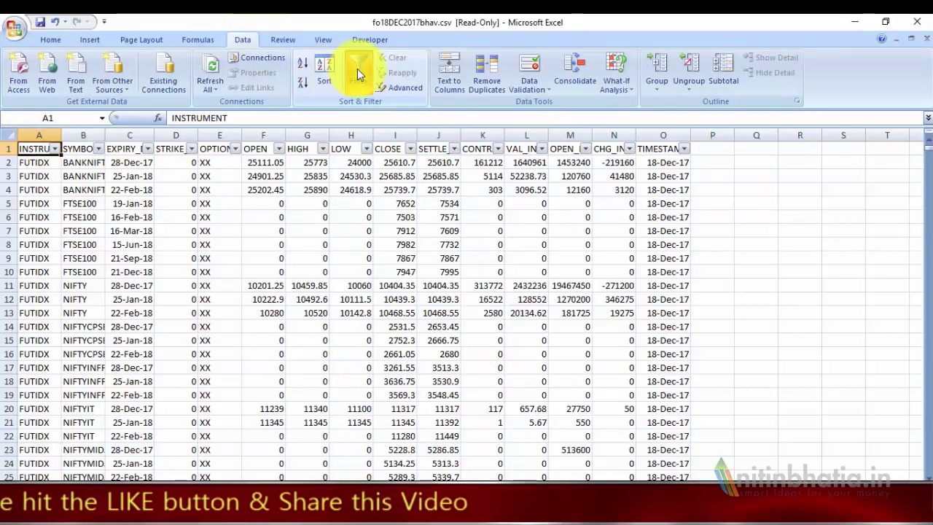
{"action": "left_click", "coordinate": [56, 150]}
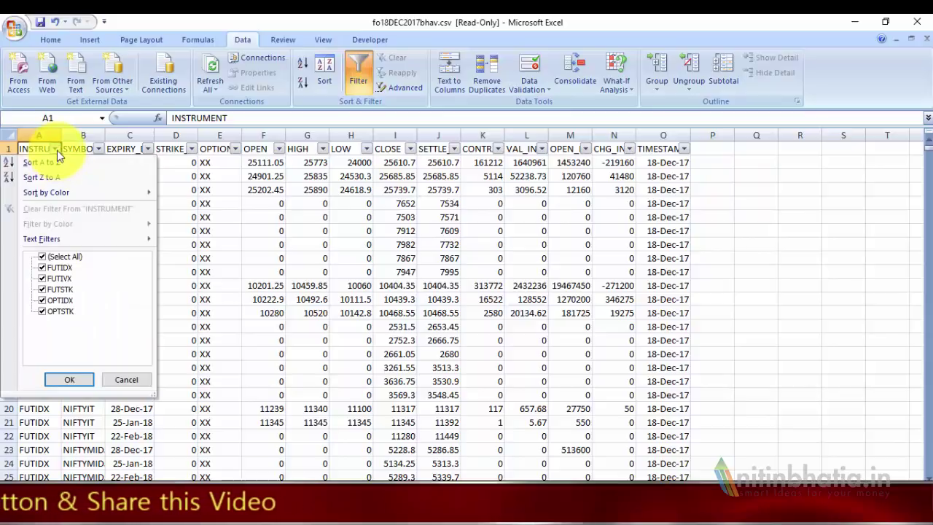
{"action": "left_click", "coordinate": [43, 289]}
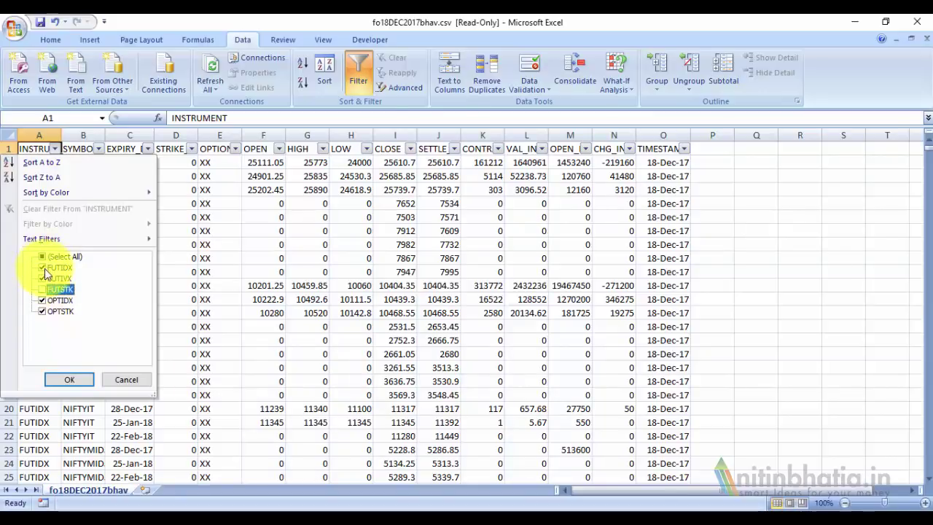
{"action": "left_click", "coordinate": [67, 379]}
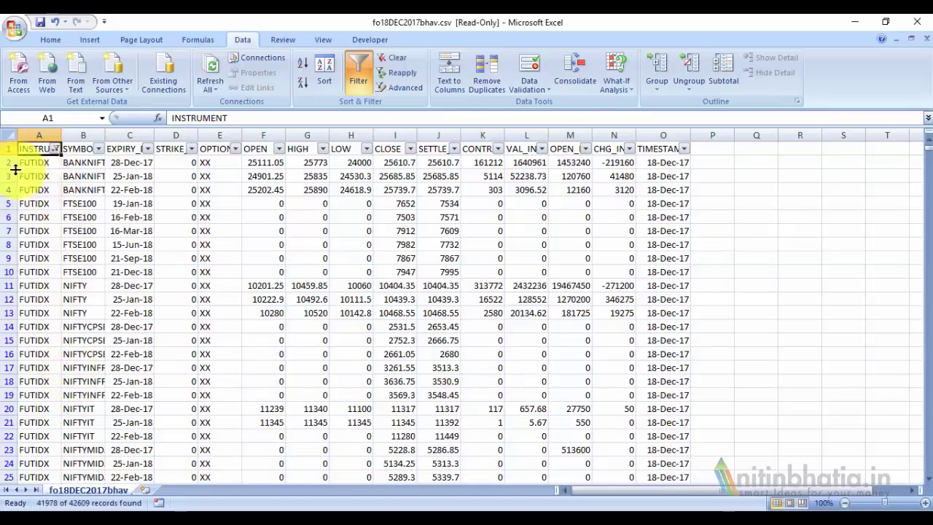
- Delete the visible non-FUTSTK rows from row 2 through the last data row
{"action": "left_click", "coordinate": [6, 163]}
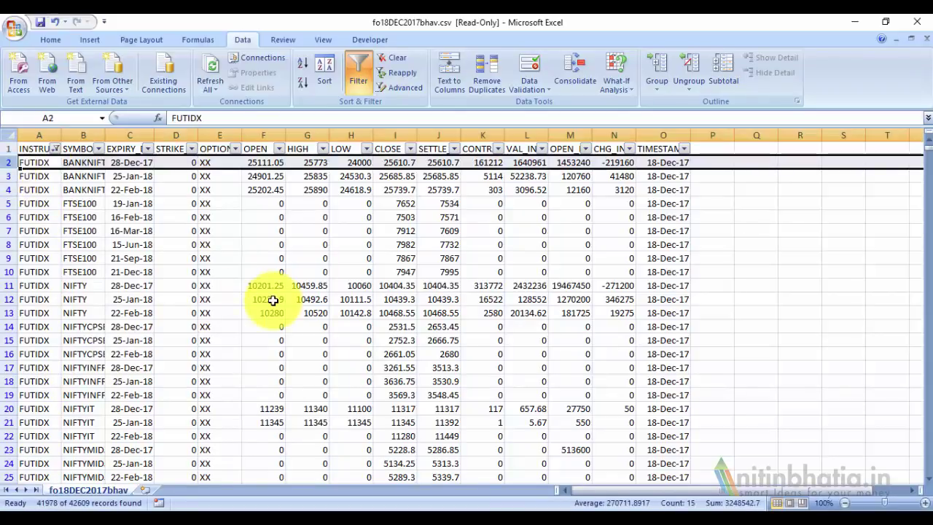
{"action": "key", "text": "ctrl+shift+Down"}
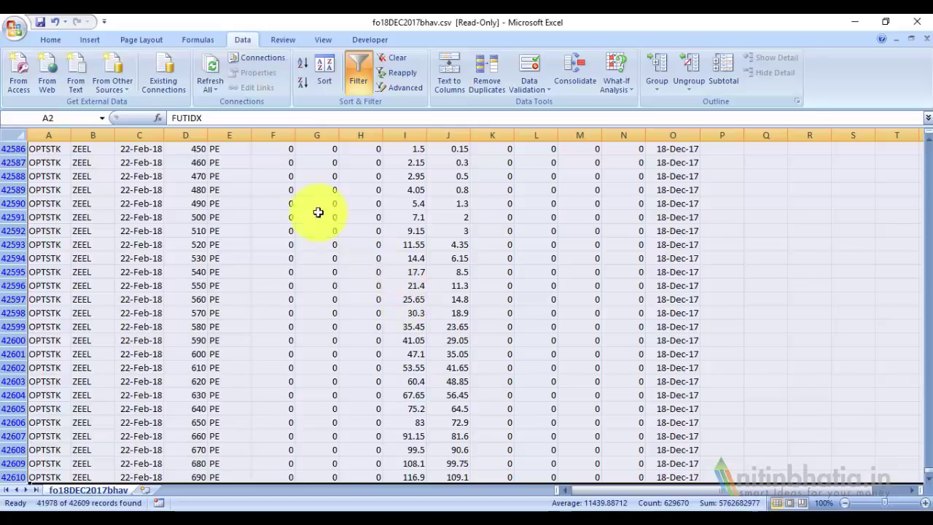
{"action": "right_click", "coordinate": [9, 249]}
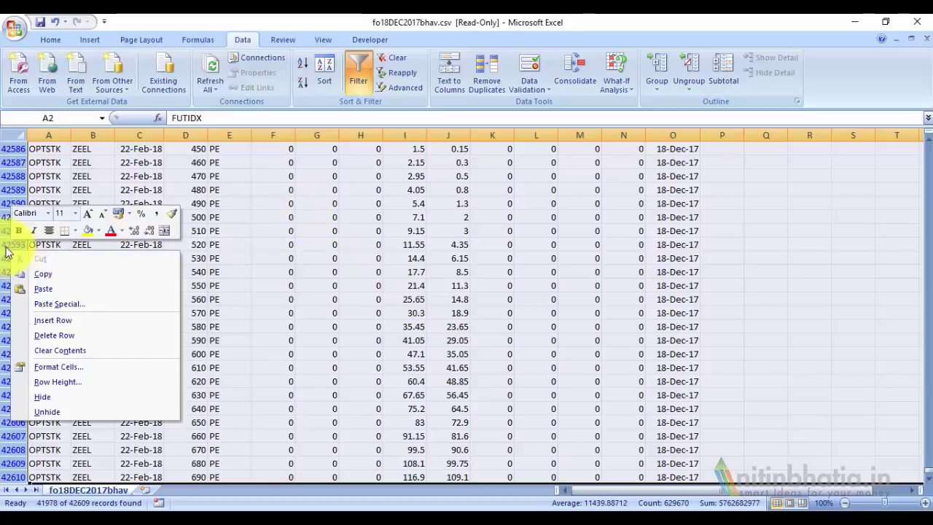
{"action": "left_click", "coordinate": [56, 334]}
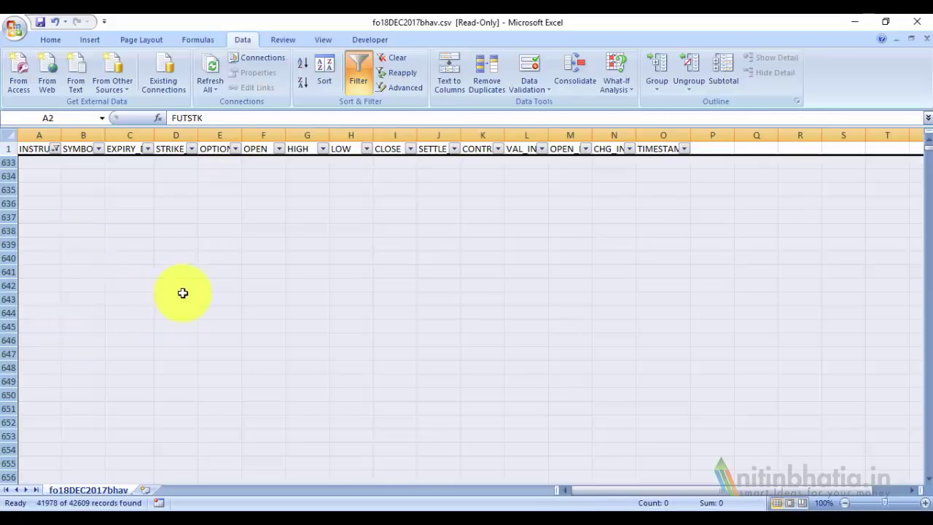
- Clear the INSTRUMENT filter so all remaining stock futures rows show again
{"action": "left_click", "coordinate": [387, 61]}
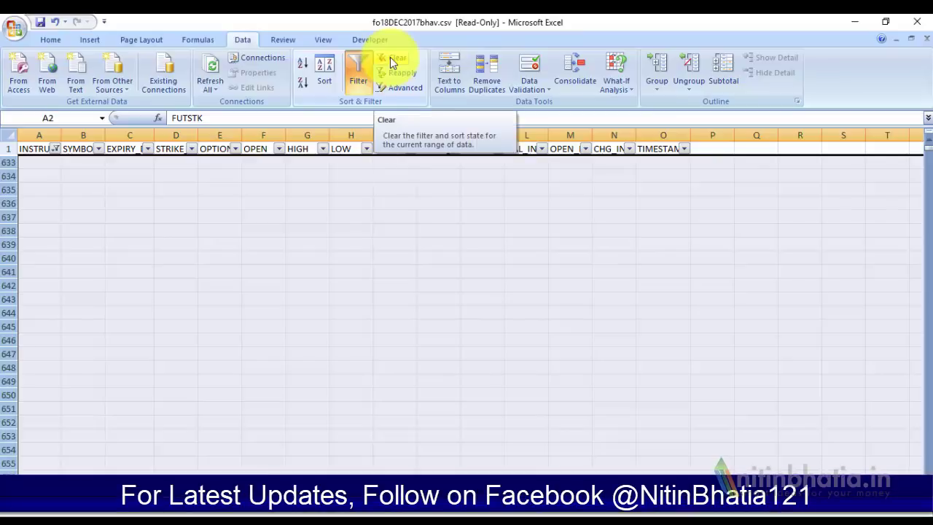
{"action": "left_click", "coordinate": [390, 57]}
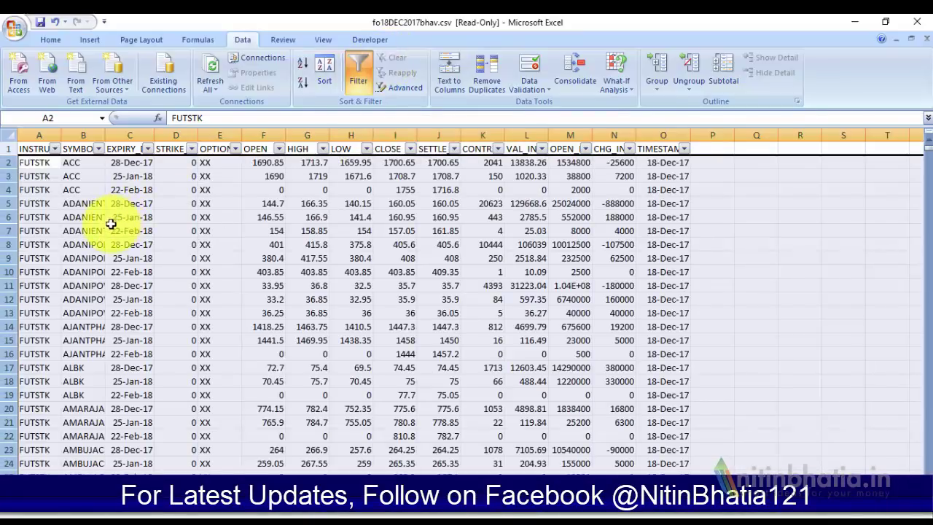
{"action": "left_click", "coordinate": [69, 203]}
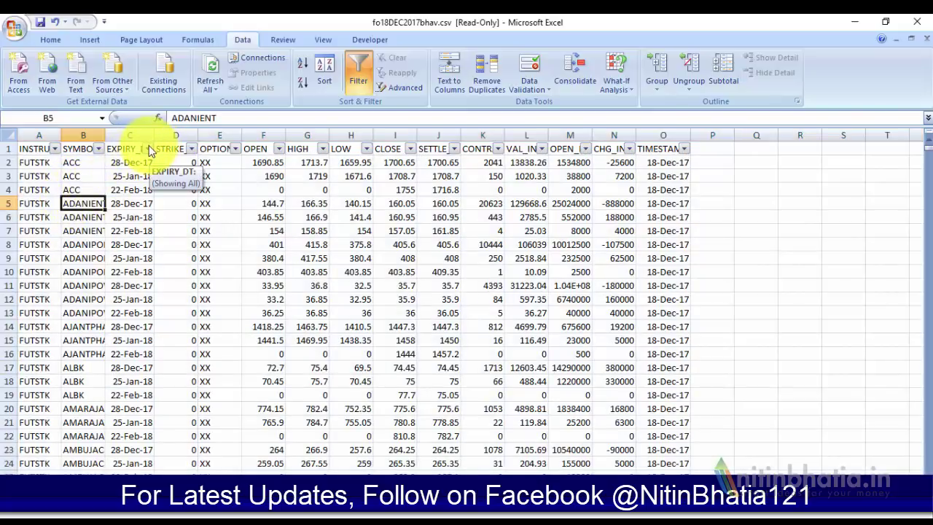
- Filter EXPIRY_DT to exclude December 2017, leaving only 25-Jan-18 and 22-Feb-18 rows
{"action": "left_click", "coordinate": [148, 148]}
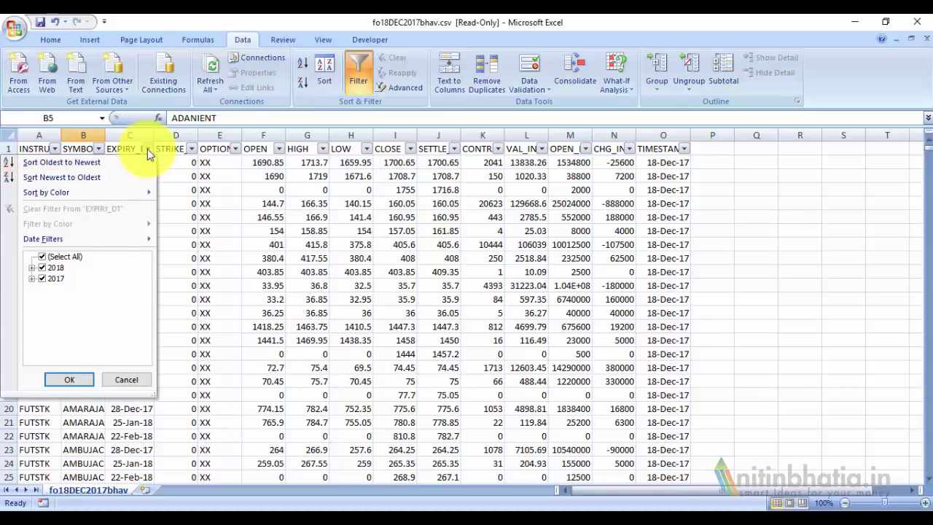
{"action": "left_click", "coordinate": [32, 267]}
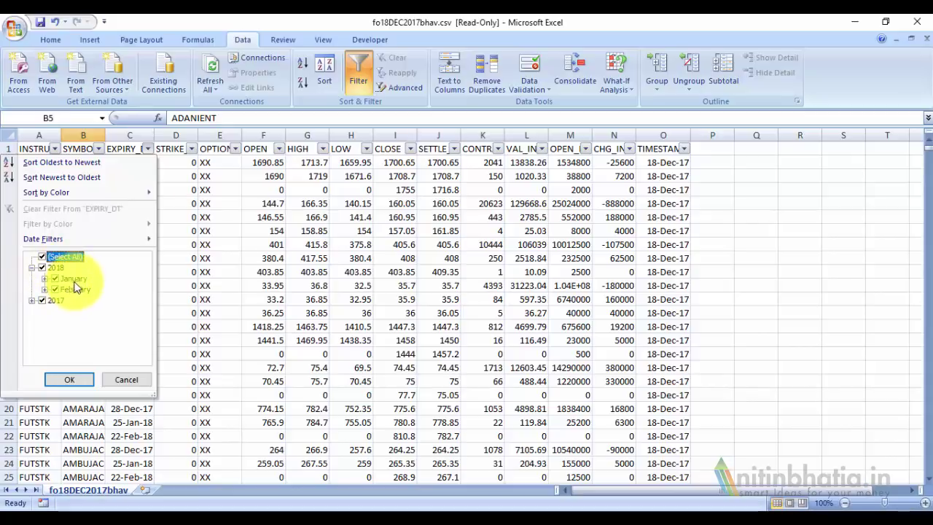
{"action": "left_click", "coordinate": [31, 300]}
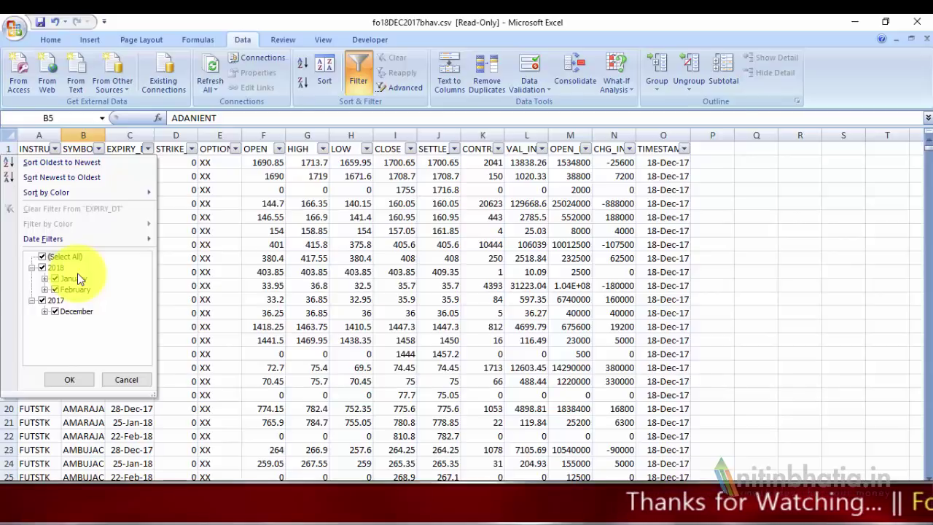
{"action": "left_click", "coordinate": [56, 311]}
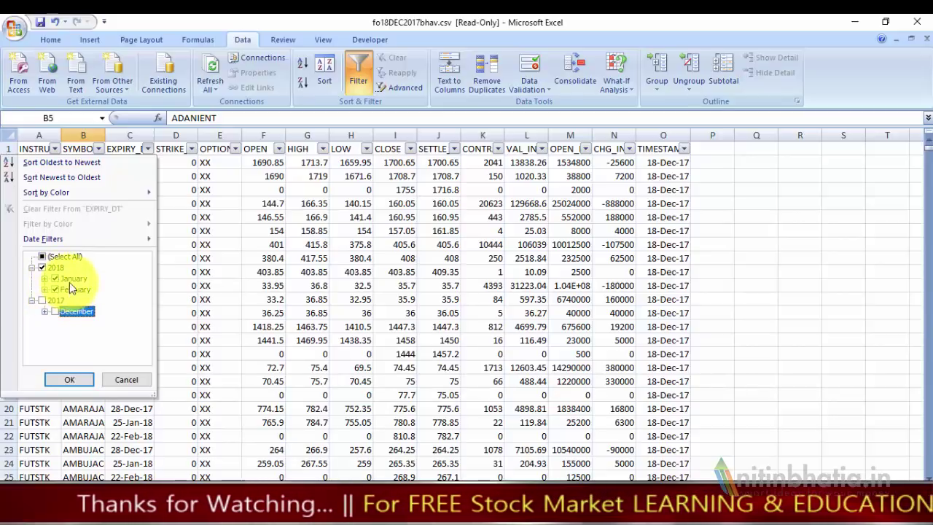
{"action": "left_click", "coordinate": [74, 379]}
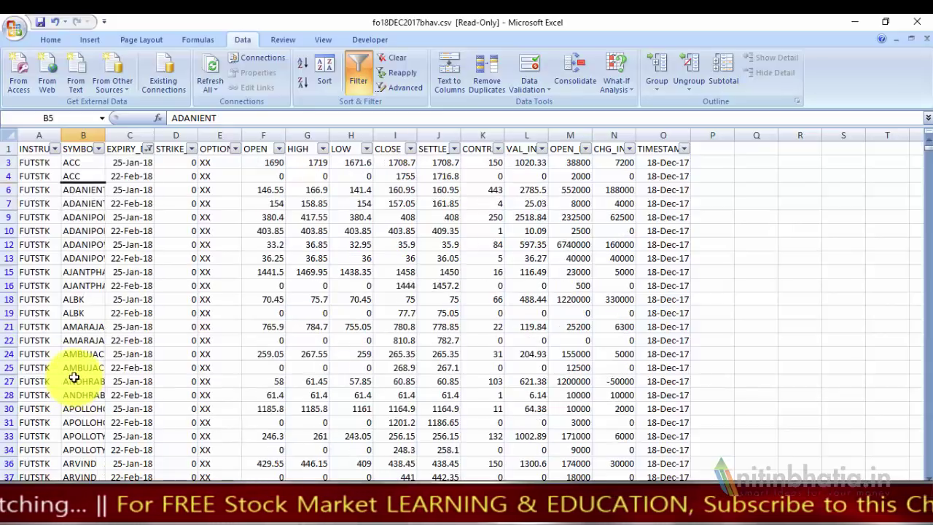
- Delete the visible 25-Jan-18 and 22-Feb-18 expiry rows, then clear the filter
{"action": "left_click", "coordinate": [9, 162]}
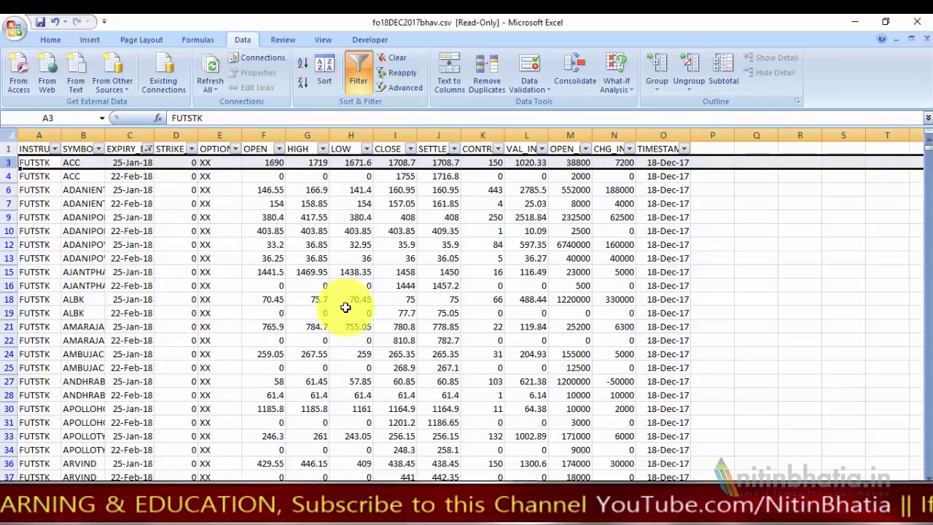
{"action": "key", "text": "ctrl+shift+Down"}
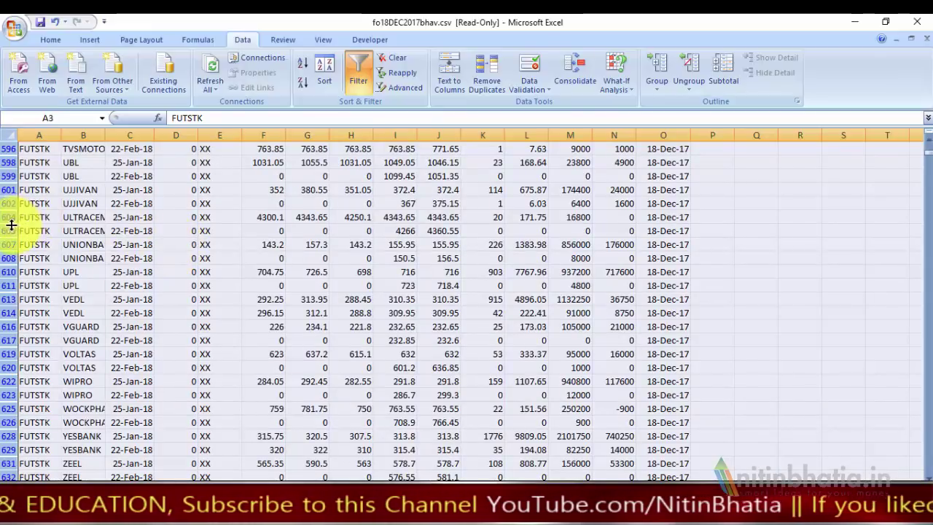
{"action": "right_click", "coordinate": [8, 224]}
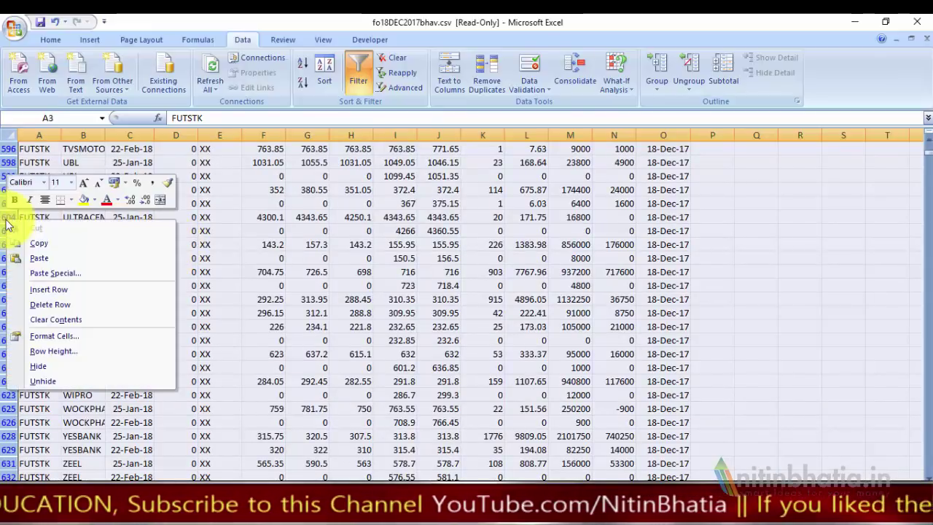
{"action": "left_click", "coordinate": [49, 304]}
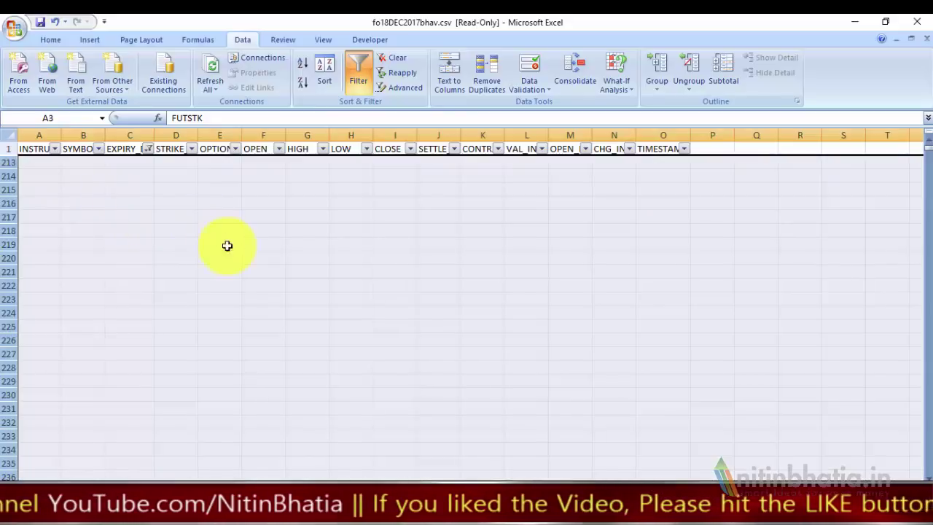
{"action": "left_click", "coordinate": [397, 58]}
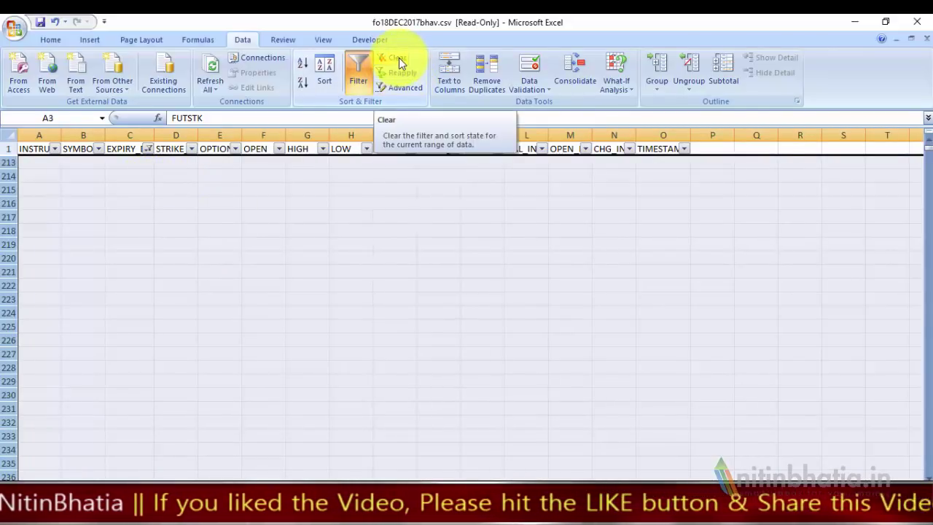
- Switch AutoFilter off and auto-fit every column width across the sheet
{"action": "left_click", "coordinate": [272, 257]}
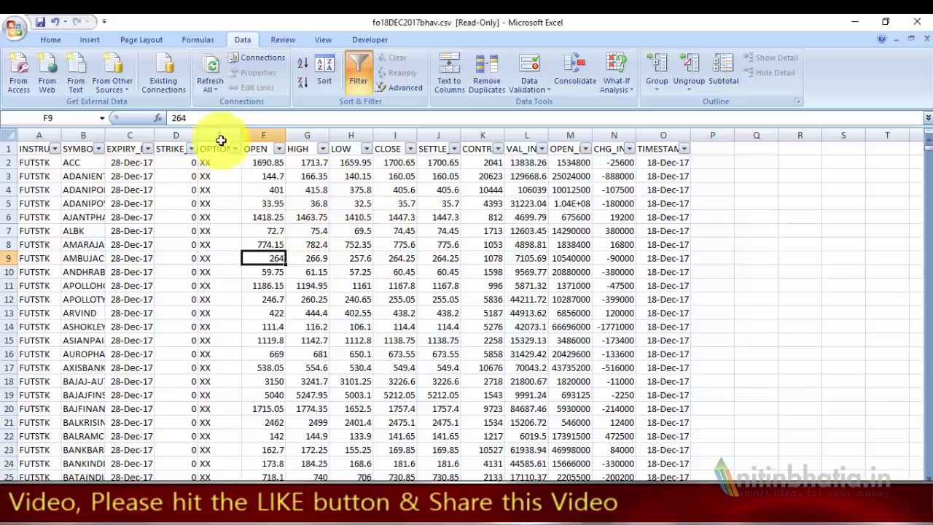
{"action": "left_click", "coordinate": [356, 70]}
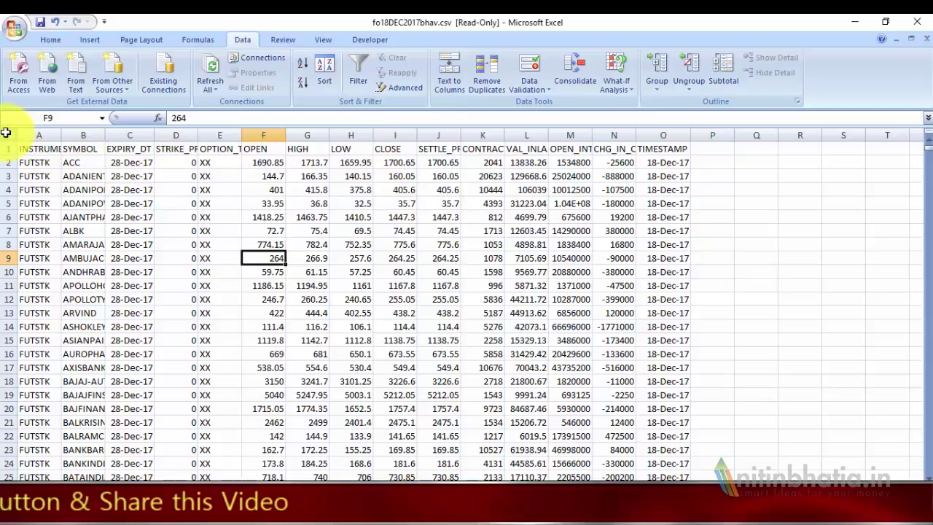
{"action": "left_click", "coordinate": [6, 134]}
{"action": "double_click", "coordinate": [18, 135]}
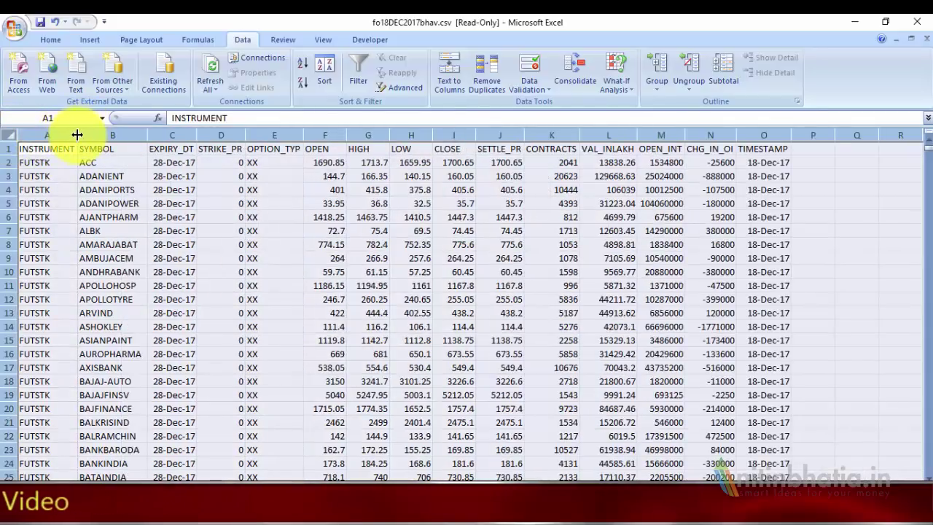
{"action": "left_click", "coordinate": [460, 230]}
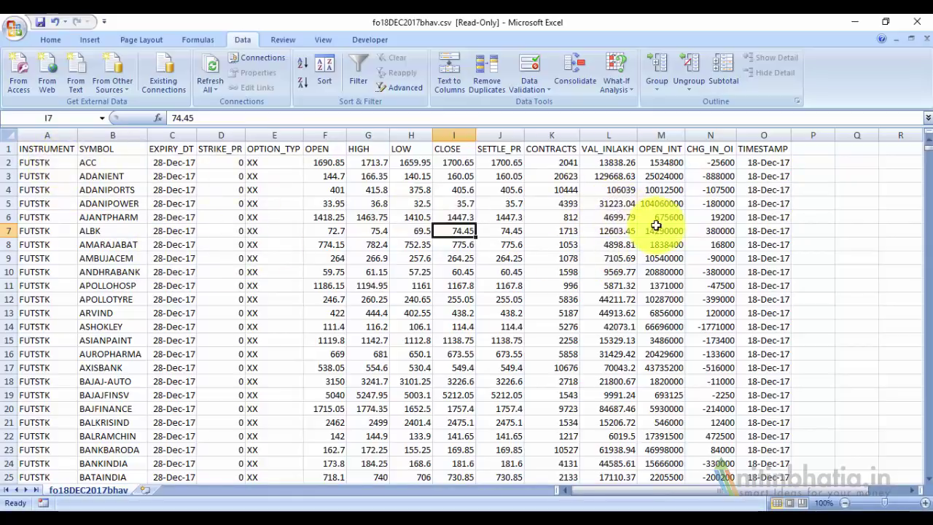
- Delete the INSTRUMENT column and the EXPIRY_DT through SETTLE_PR columns
{"action": "left_click", "coordinate": [43, 136]}
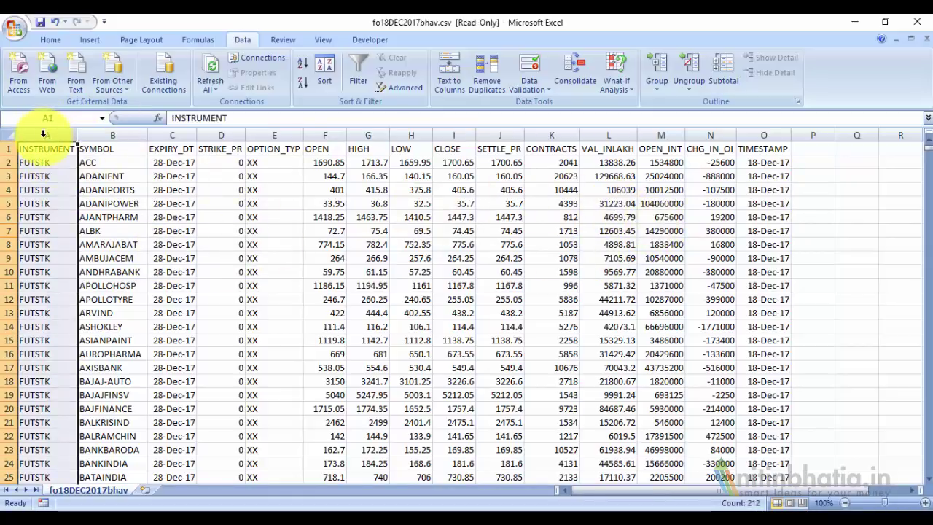
{"action": "right_click", "coordinate": [45, 136]}
{"action": "left_click", "coordinate": [100, 217]}
{"action": "left_click", "coordinate": [120, 257]}
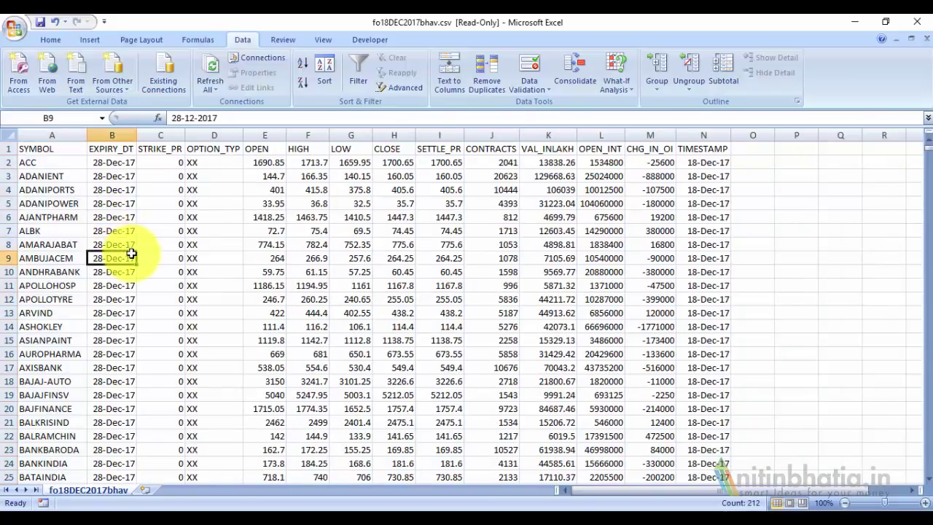
{"action": "left_click_drag", "start_coordinate": [117, 133], "coordinate": [437, 133]}
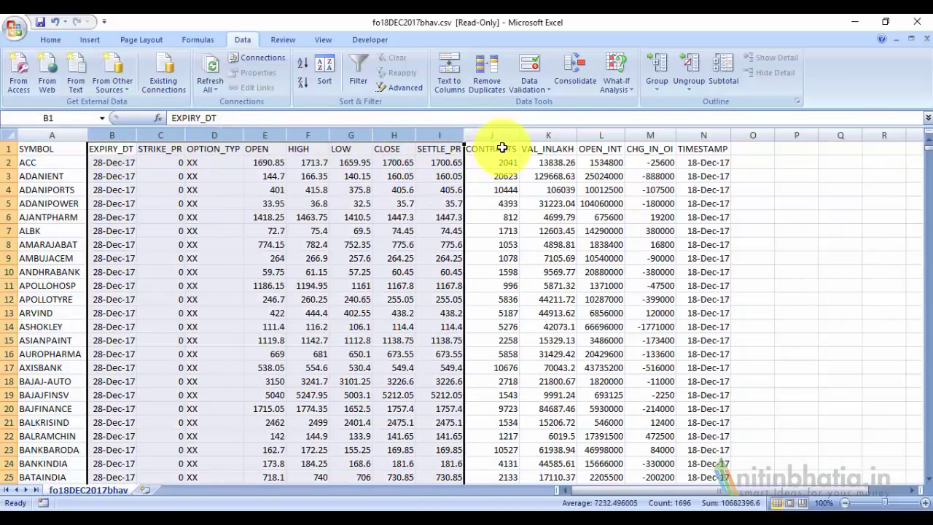
{"action": "right_click", "coordinate": [442, 134]}
{"action": "left_click", "coordinate": [478, 222]}
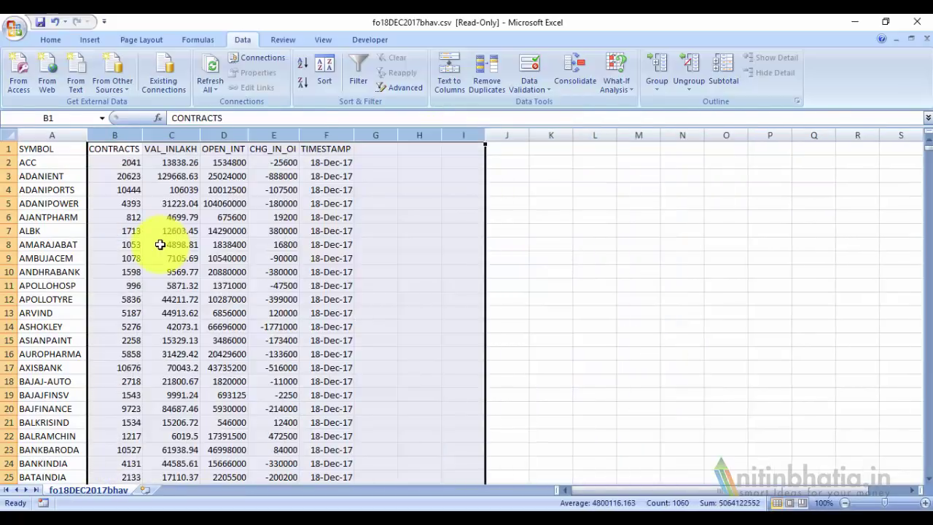
{"action": "left_click", "coordinate": [160, 244]}
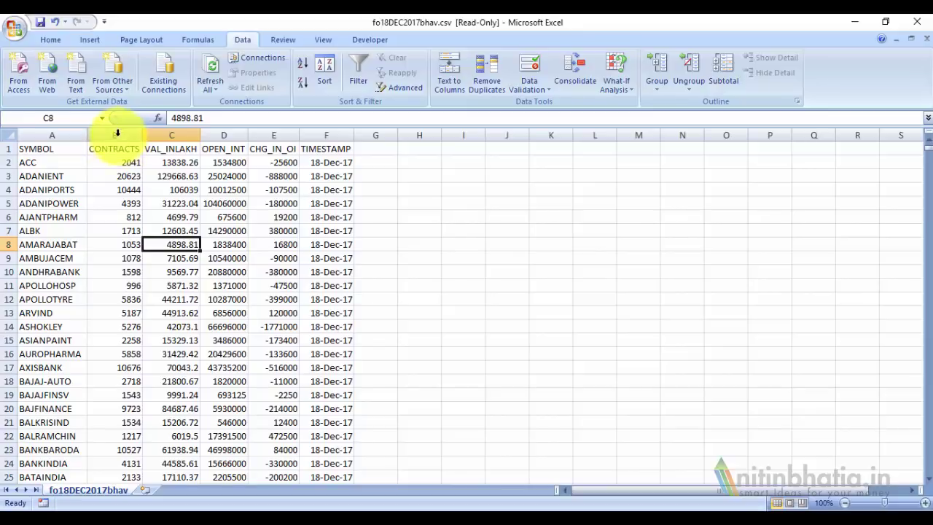
- Delete the VAL_INLAKH, OPEN_INT and TIMESTAMP columns
{"action": "left_click_drag", "start_coordinate": [182, 136], "coordinate": [223, 136]}
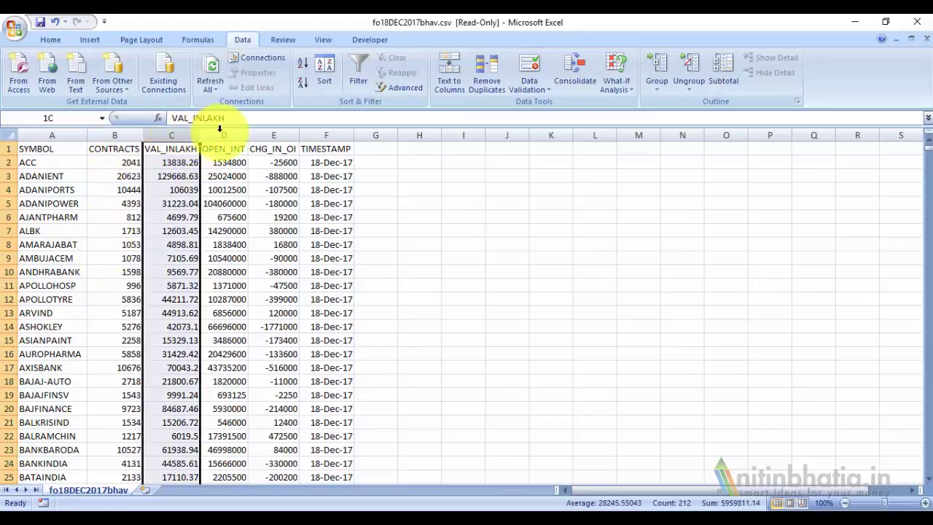
{"action": "right_click", "coordinate": [223, 135]}
{"action": "left_click", "coordinate": [258, 219]}
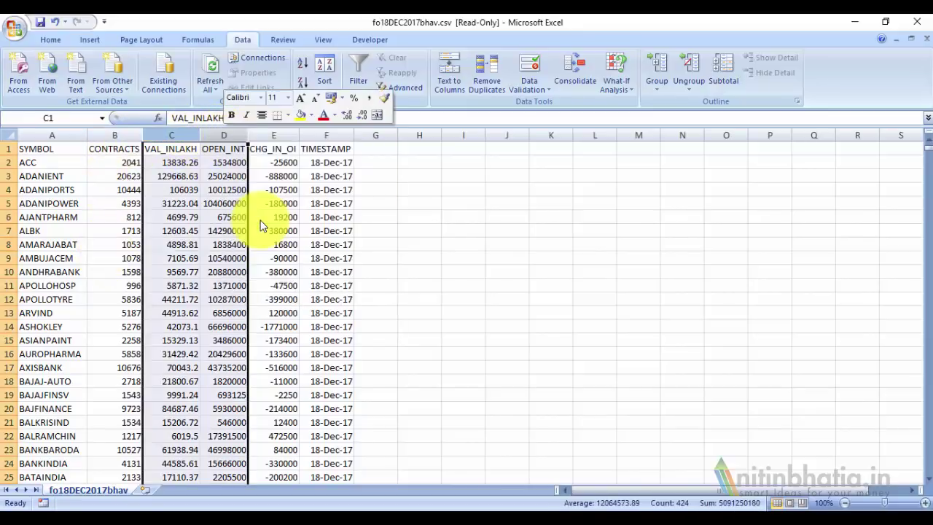
{"action": "left_click", "coordinate": [270, 258]}
{"action": "left_click", "coordinate": [226, 135]}
{"action": "right_click", "coordinate": [231, 135]}
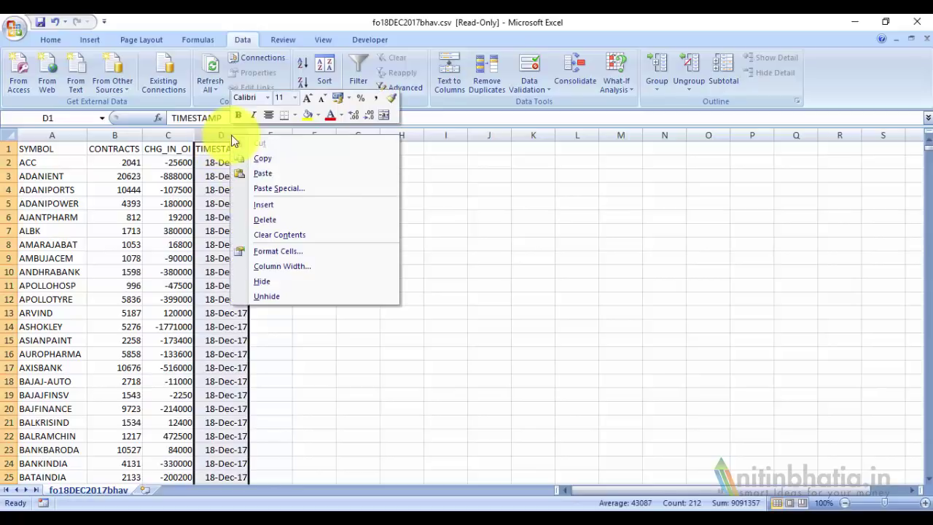
{"action": "left_click", "coordinate": [282, 219]}
{"action": "left_click", "coordinate": [305, 215]}
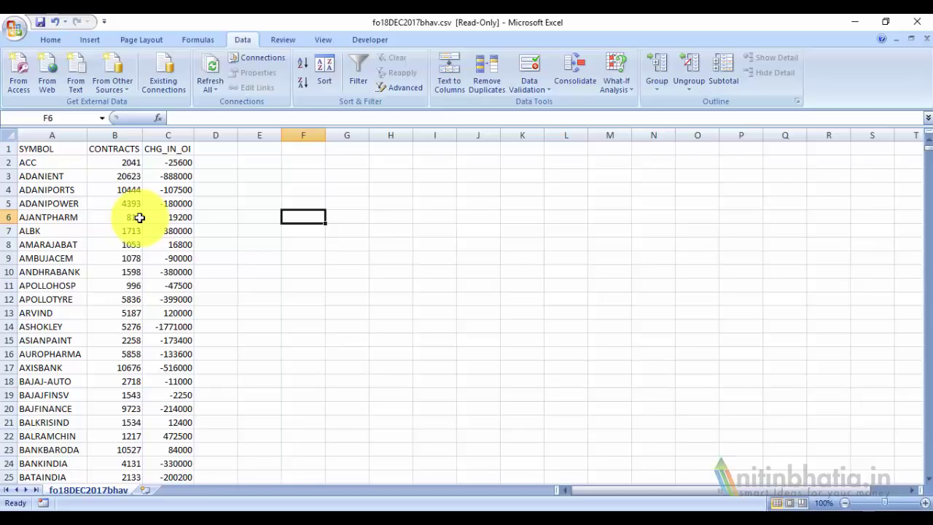
{"action": "scroll", "coordinate": [204, 208], "scroll_direction": "down", "scroll_amount": 4}
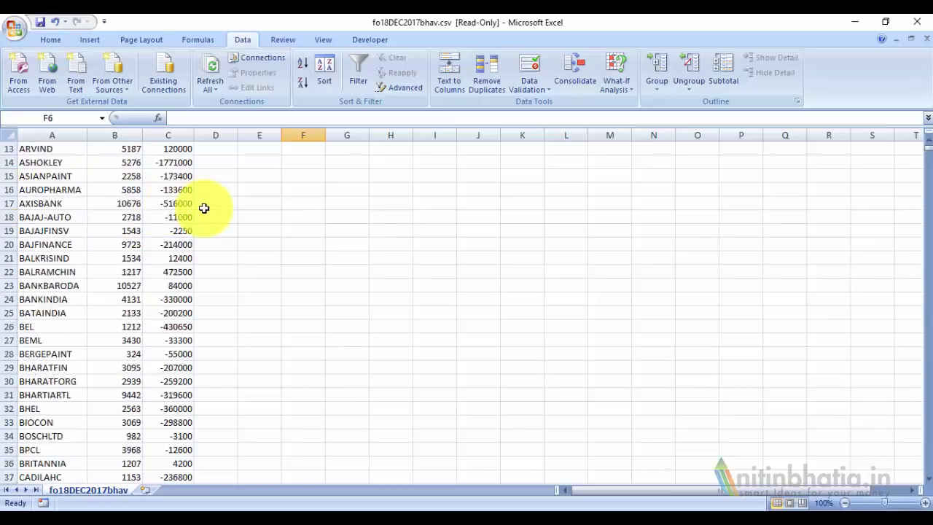
{"action": "scroll", "coordinate": [204, 209], "scroll_direction": "up", "scroll_amount": 4}
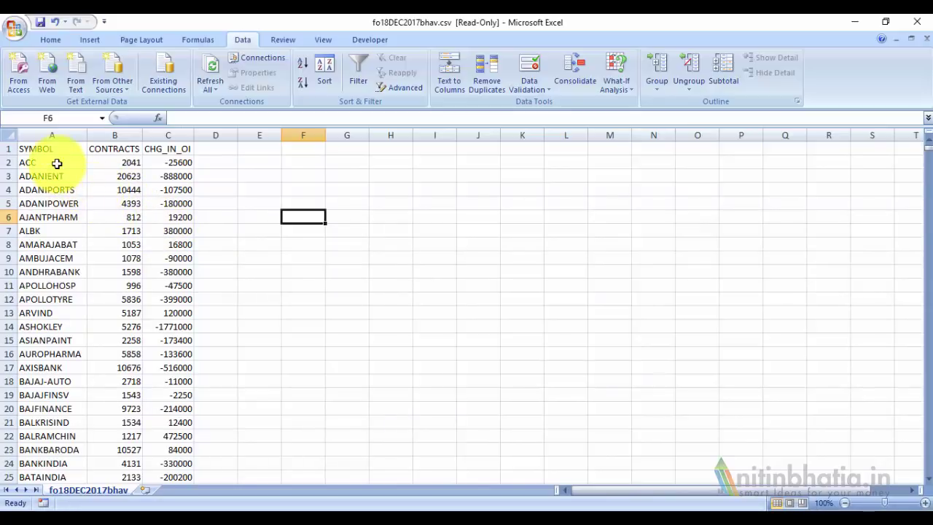
{"action": "scroll", "coordinate": [57, 163], "scroll_direction": "down", "scroll_amount": 4}
{"action": "scroll", "coordinate": [57, 163], "scroll_direction": "down", "scroll_amount": 2}
{"action": "scroll", "coordinate": [61, 255], "scroll_direction": "down", "scroll_amount": 11}
{"action": "scroll", "coordinate": [56, 253], "scroll_direction": "down", "scroll_amount": 10}
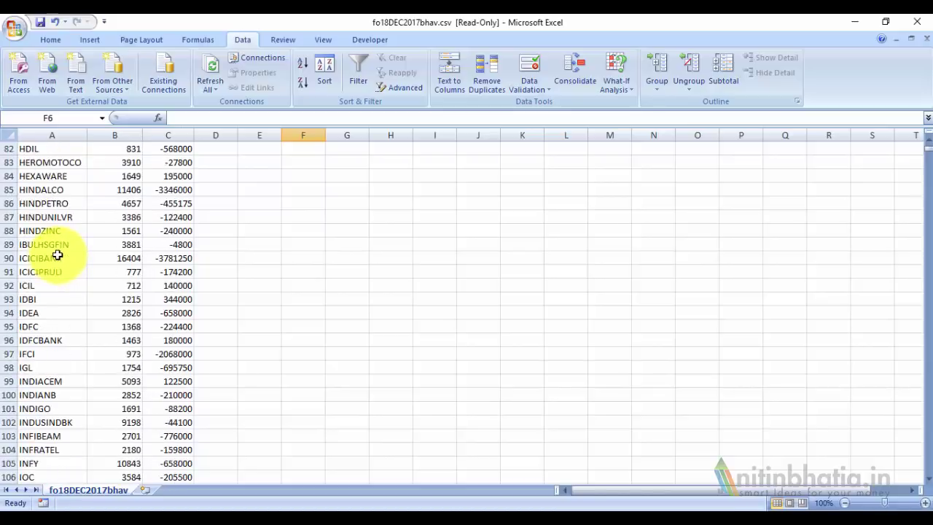
{"action": "scroll", "coordinate": [53, 238], "scroll_direction": "down", "scroll_amount": 9}
{"action": "scroll", "coordinate": [53, 238], "scroll_direction": "down", "scroll_amount": 17}
{"action": "scroll", "coordinate": [46, 233], "scroll_direction": "down", "scroll_amount": 9}
{"action": "scroll", "coordinate": [45, 233], "scroll_direction": "down", "scroll_amount": 10}
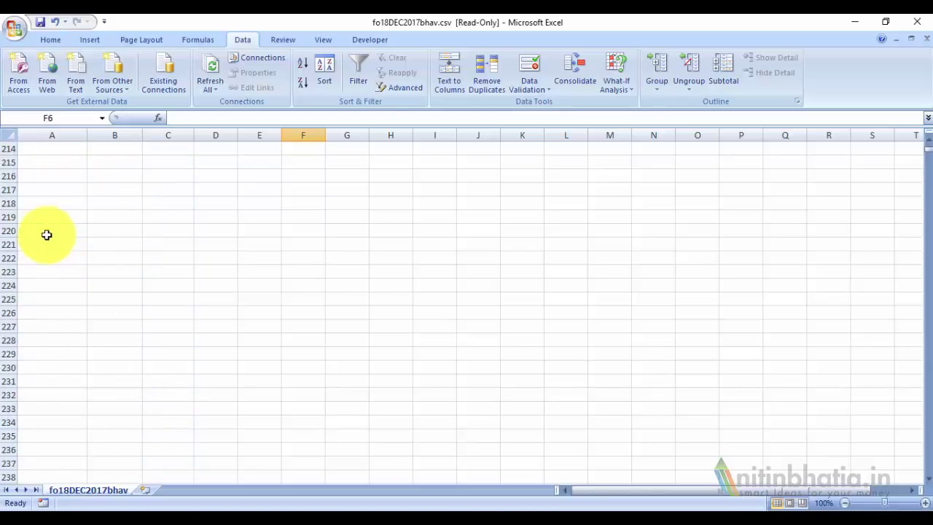
{"action": "scroll", "coordinate": [46, 234], "scroll_direction": "up", "scroll_amount": 6}
{"action": "scroll", "coordinate": [46, 234], "scroll_direction": "up", "scroll_amount": 2}
{"action": "scroll", "coordinate": [47, 234], "scroll_direction": "up", "scroll_amount": 13}
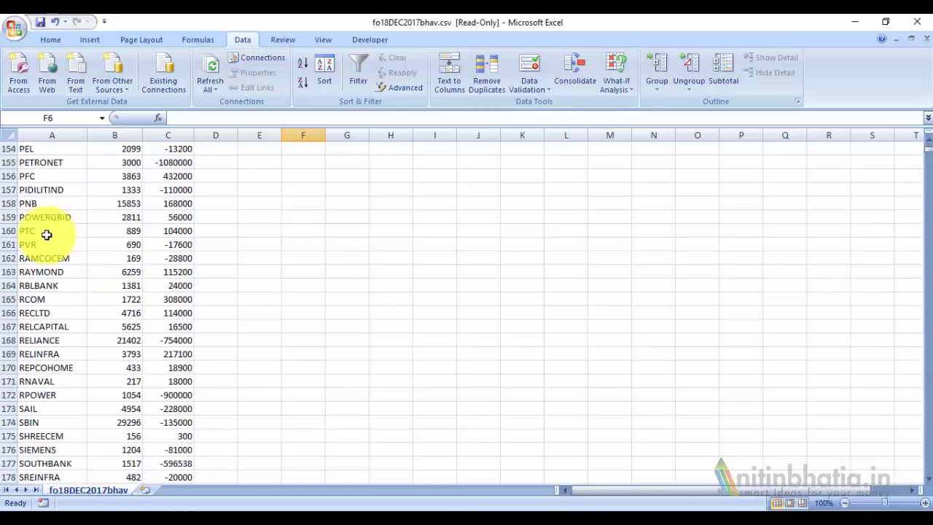
{"action": "scroll", "coordinate": [53, 237], "scroll_direction": "up", "scroll_amount": 8}
{"action": "scroll", "coordinate": [52, 237], "scroll_direction": "up", "scroll_amount": 10}
{"action": "scroll", "coordinate": [56, 240], "scroll_direction": "up", "scroll_amount": 10}
{"action": "scroll", "coordinate": [56, 240], "scroll_direction": "up", "scroll_amount": 10}
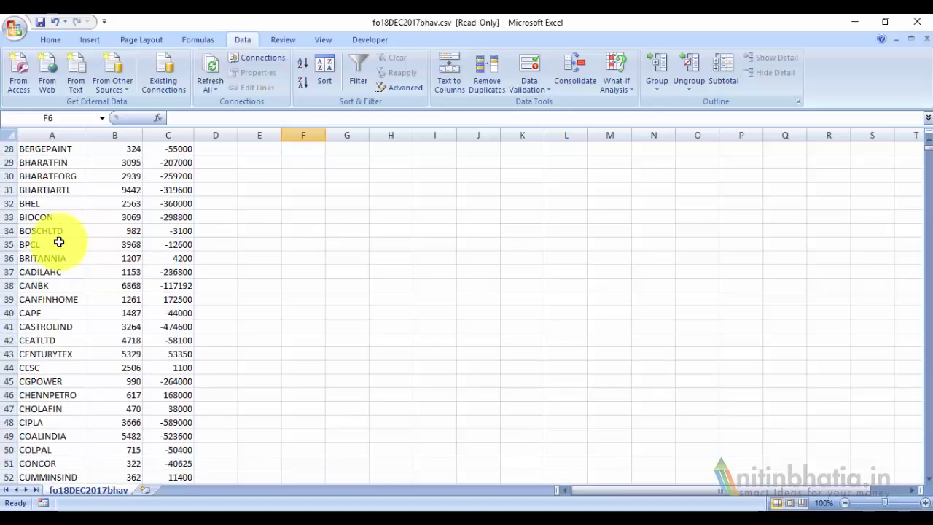
{"action": "scroll", "coordinate": [58, 242], "scroll_direction": "up", "scroll_amount": 12}
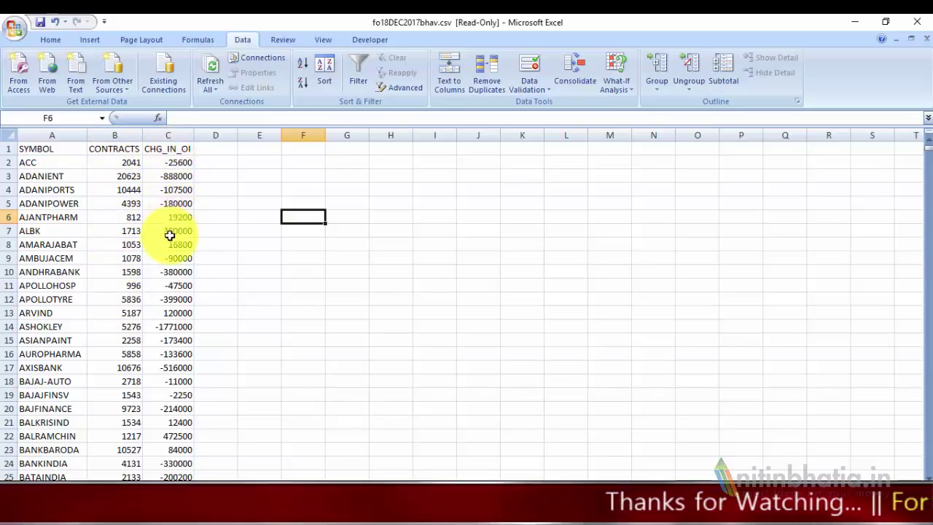
{"action": "scroll", "coordinate": [171, 211], "scroll_direction": "down", "scroll_amount": 1}
{"action": "scroll", "coordinate": [169, 203], "scroll_direction": "up", "scroll_amount": 1}
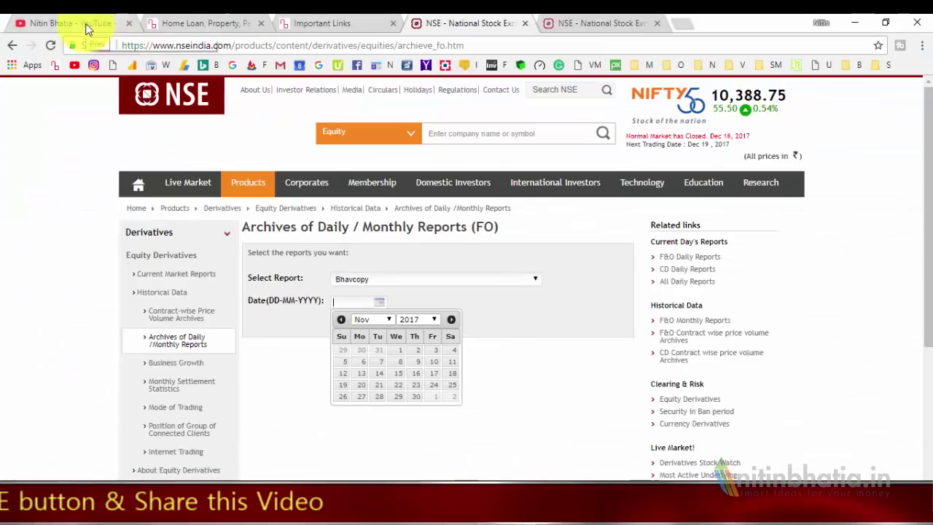
- Return to Chrome and scroll to the top of the stock-market channel's YouTube home page
{"action": "left_click", "coordinate": [80, 24]}
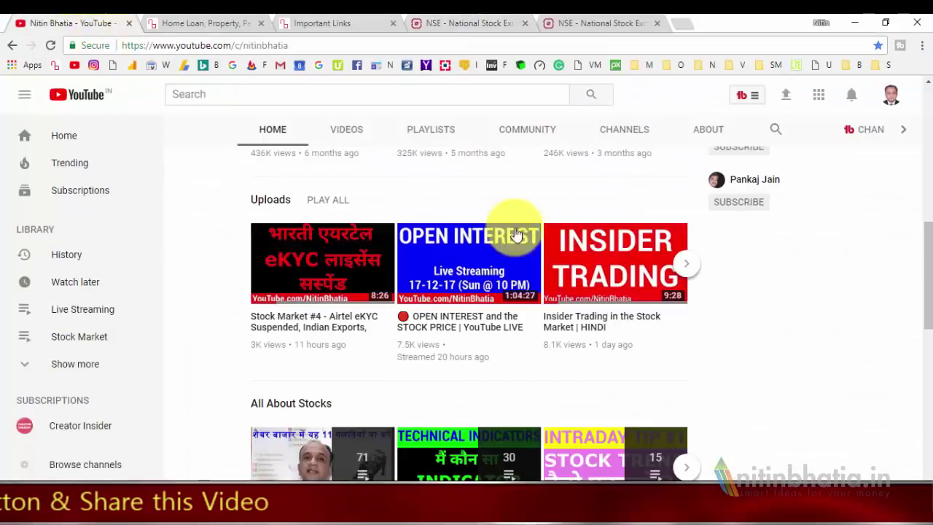
{"action": "scroll", "coordinate": [679, 219], "scroll_direction": "up", "scroll_amount": 5}
{"action": "scroll", "coordinate": [712, 209], "scroll_direction": "up", "scroll_amount": 3}
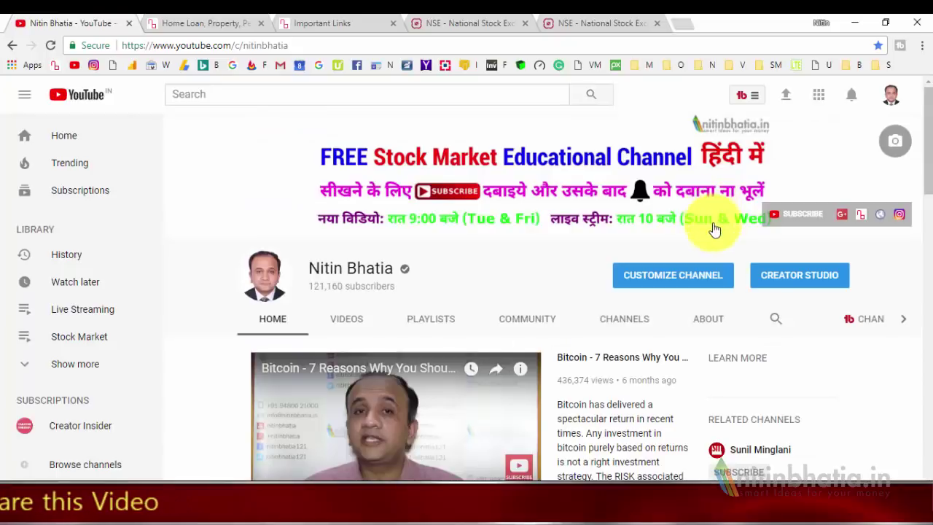